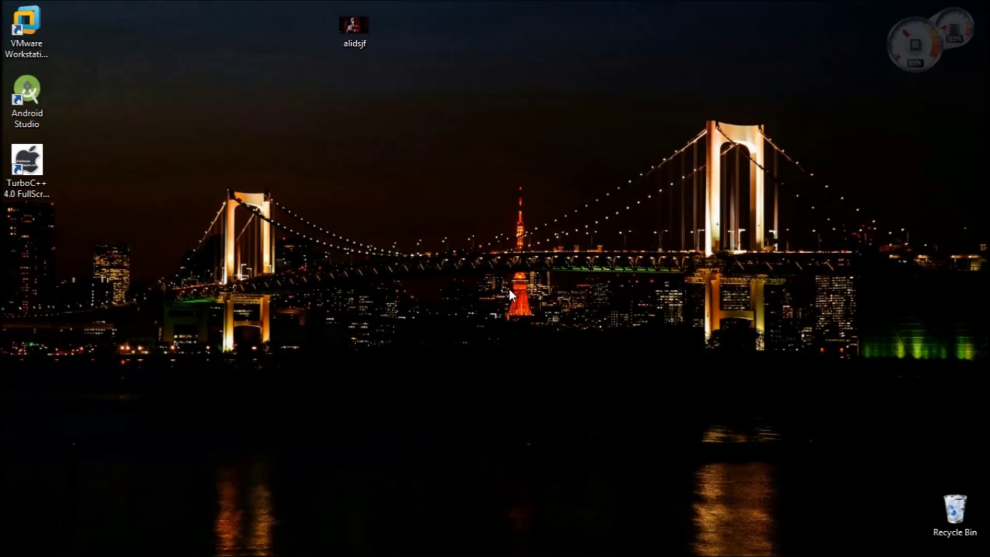
# Launch Registry Editor by running regedit from the Run box
pyautogui.press('super+r')
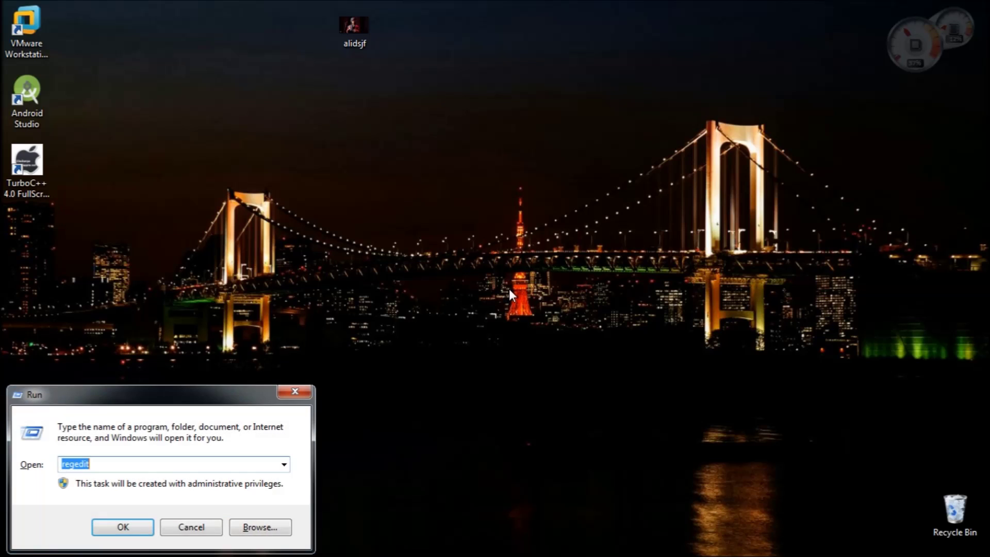
pyautogui.write('r')
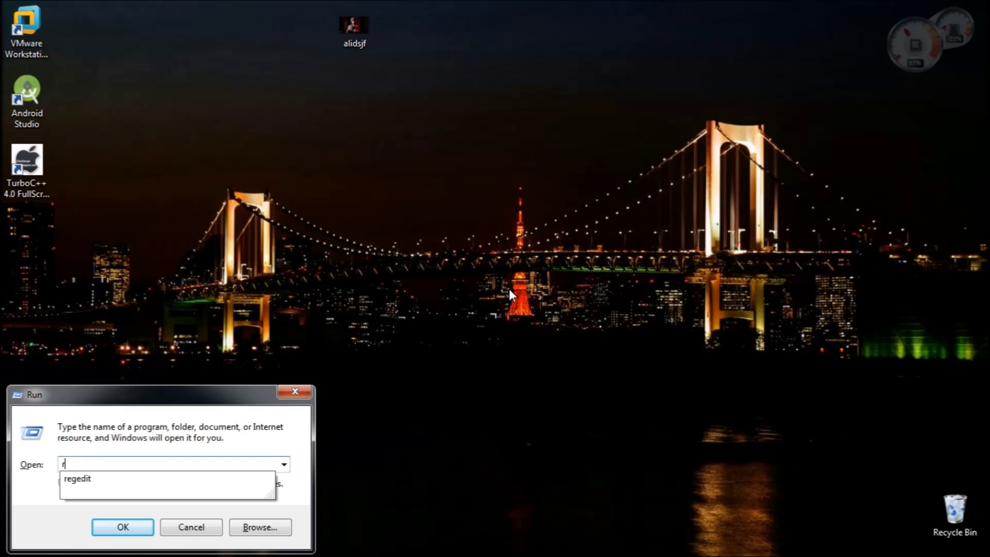
pyautogui.write('egedit')
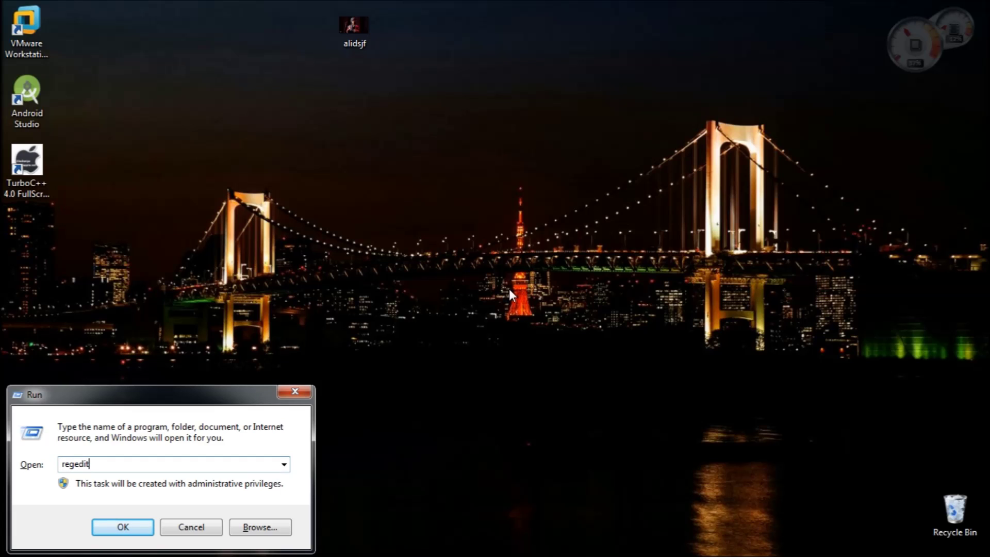
pyautogui.press('Return')
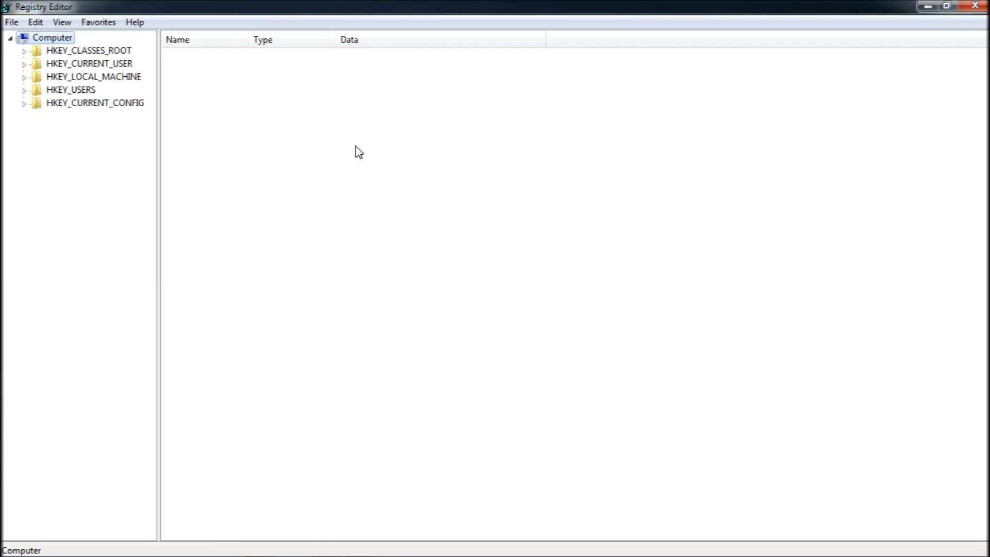
# Expand HKEY_LOCAL_MACHINE > SOFTWARE > Microsoft > Windows in the registry tree
pyautogui.click(389, 162)
pyautogui.click(75, 76)
pyautogui.click(24, 78)
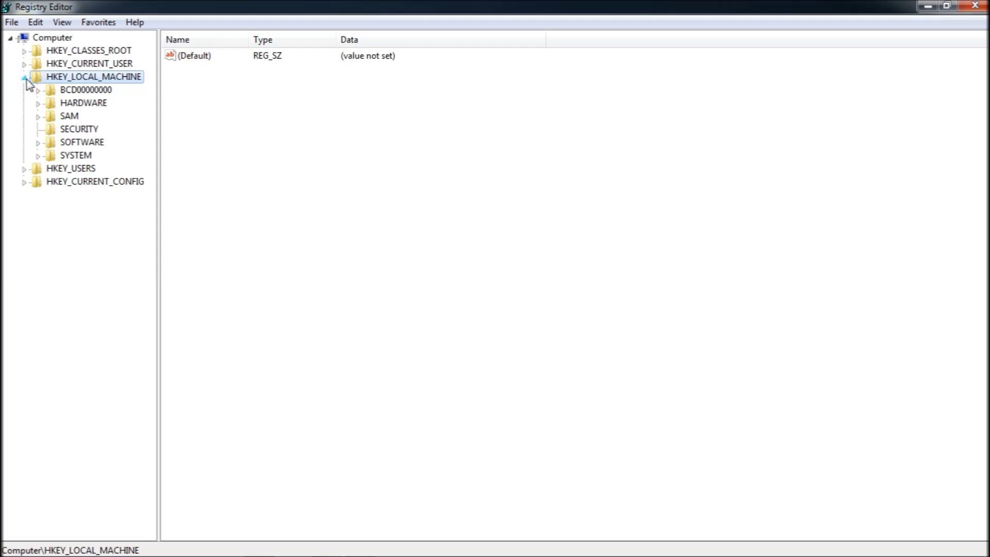
pyautogui.click(38, 143)
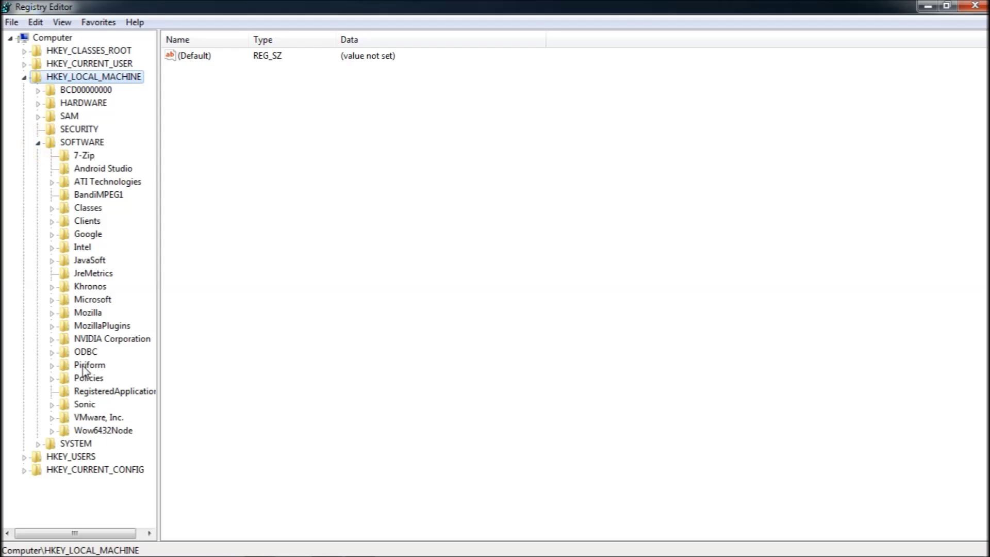
pyautogui.click(52, 300)
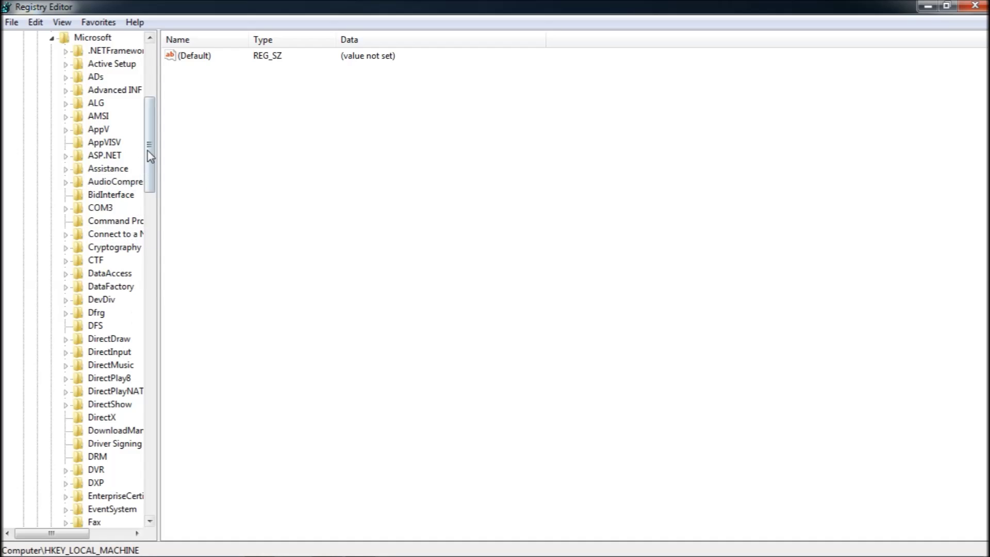
pyautogui.moveTo(147, 150); pyautogui.dragTo(149, 436)
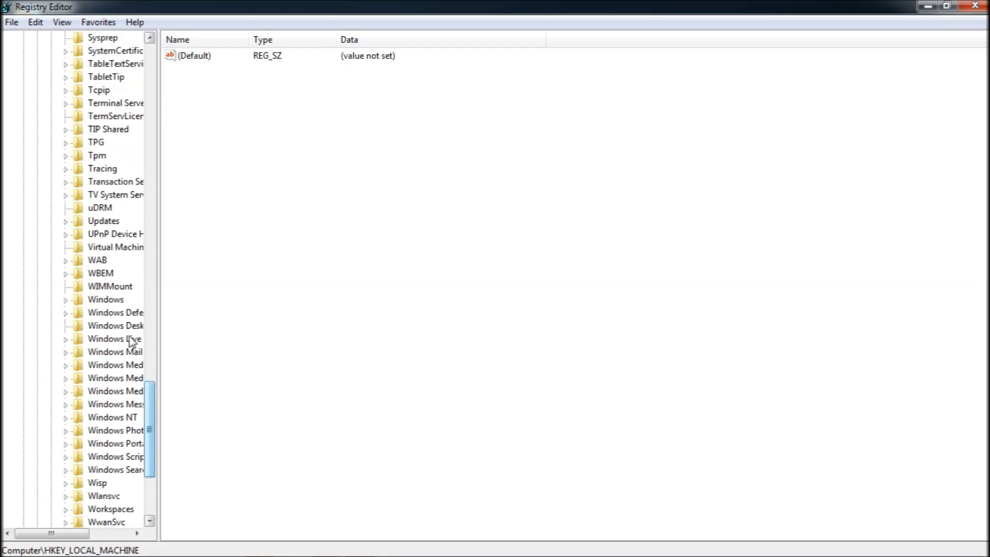
pyautogui.click(85, 299)
pyautogui.click(66, 300)
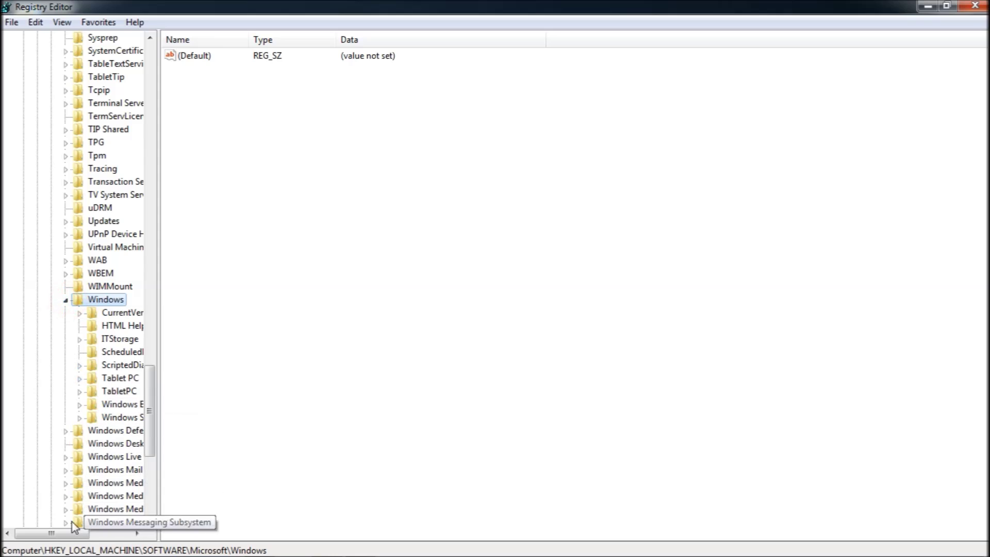
# Expand CurrentVersion > Authentication > LogonUI and show the Background key's values
pyautogui.moveTo(66, 533); pyautogui.dragTo(83, 532)
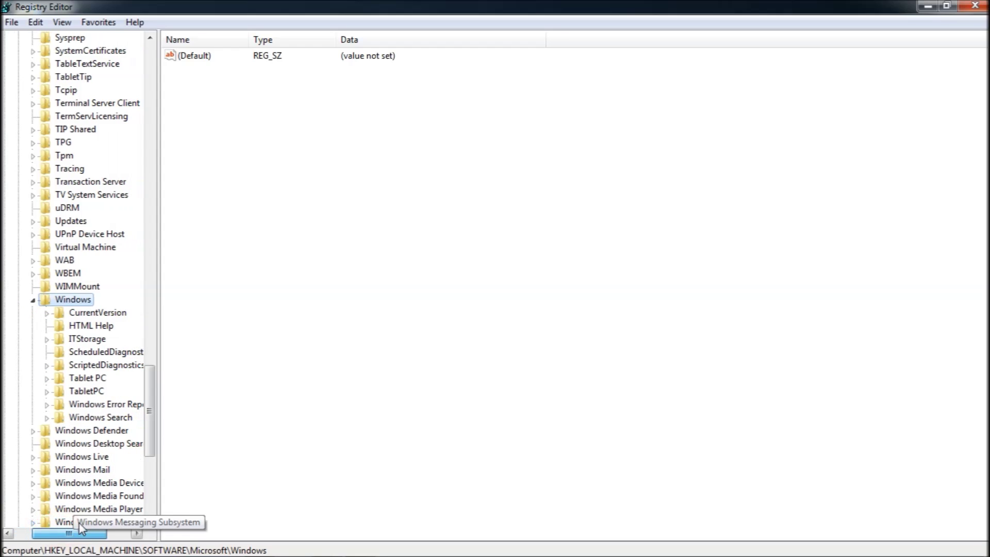
pyautogui.click(47, 313)
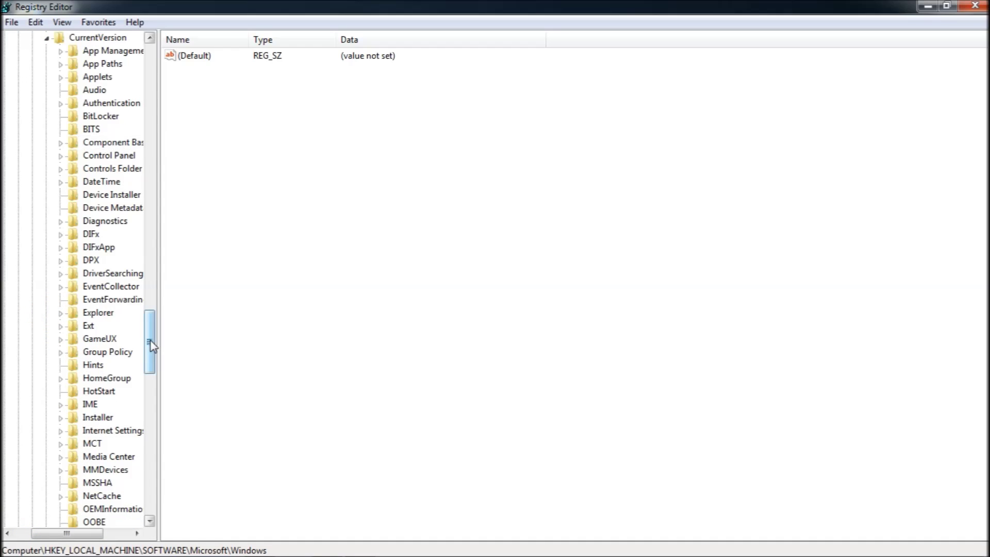
pyautogui.moveTo(151, 342); pyautogui.dragTo(150, 328)
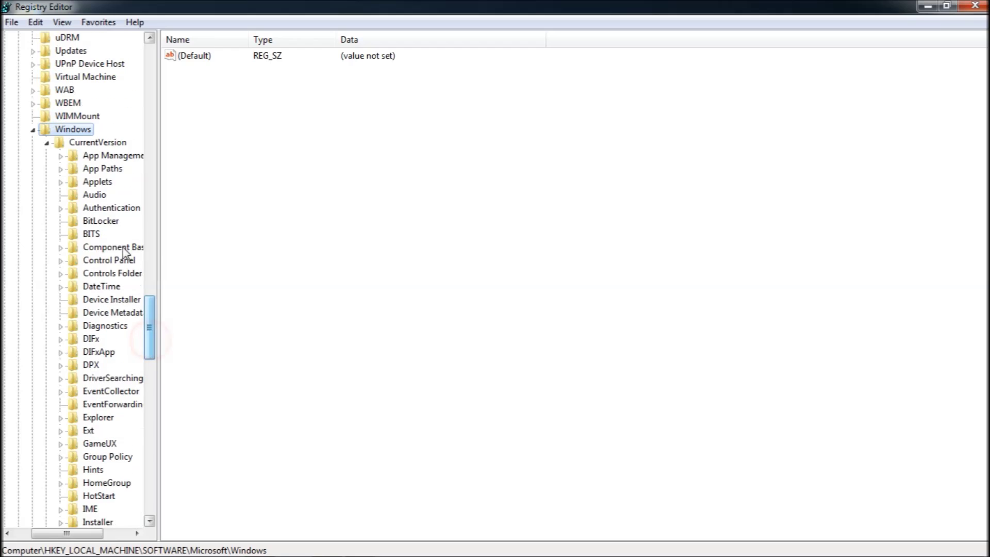
pyautogui.click(61, 208)
pyautogui.moveTo(69, 533); pyautogui.dragTo(84, 535)
pyautogui.click(43, 248)
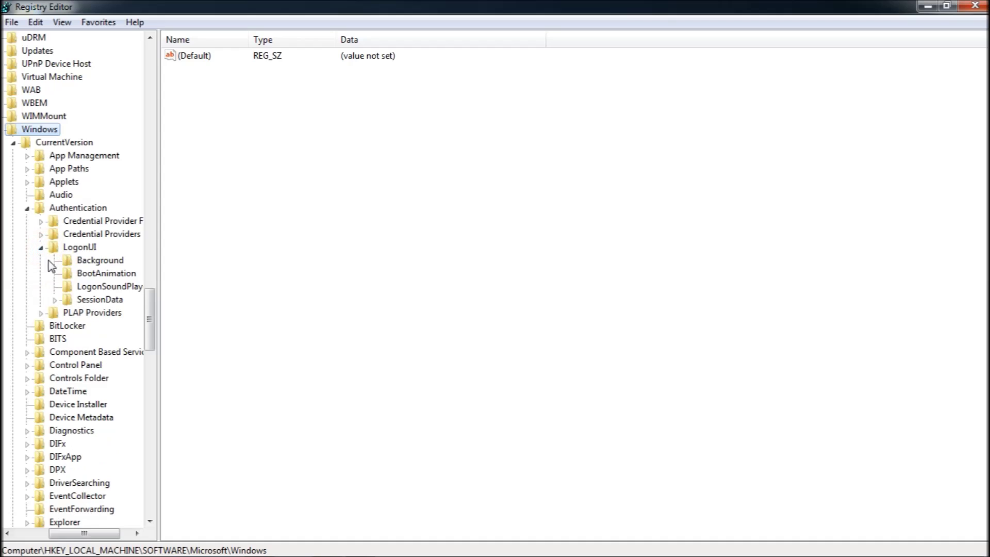
pyautogui.click(104, 264)
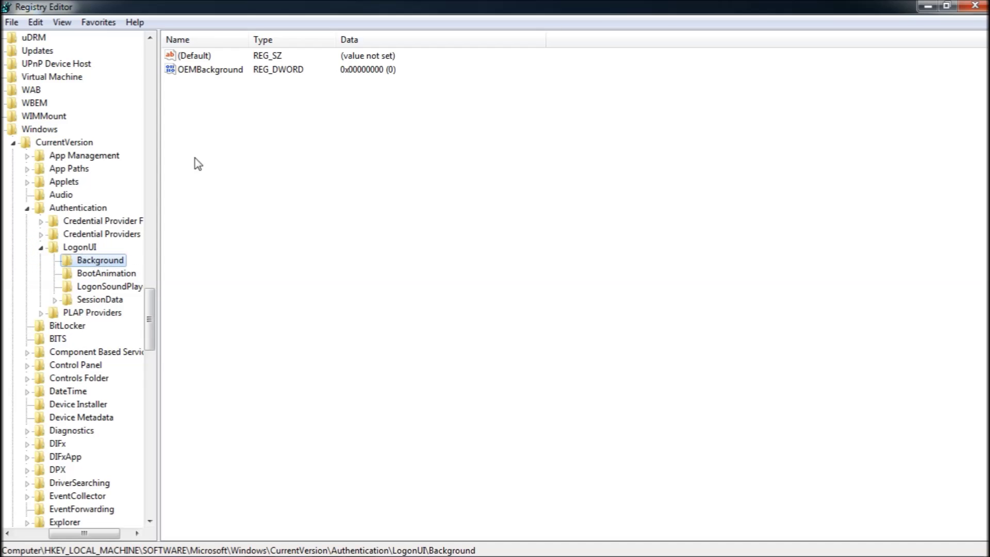
# Change the OEMBackground value data to 1
pyautogui.moveTo(234, 115); pyautogui.dragTo(196, 58)
pyautogui.click(228, 148)
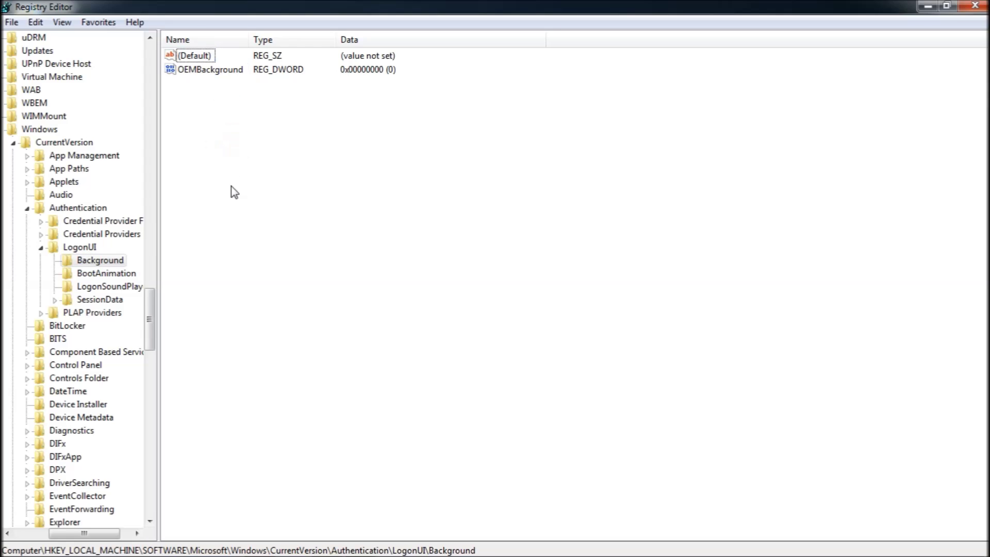
pyautogui.moveTo(209, 56); pyautogui.dragTo(226, 163)
pyautogui.click(224, 160)
pyautogui.click(206, 72)
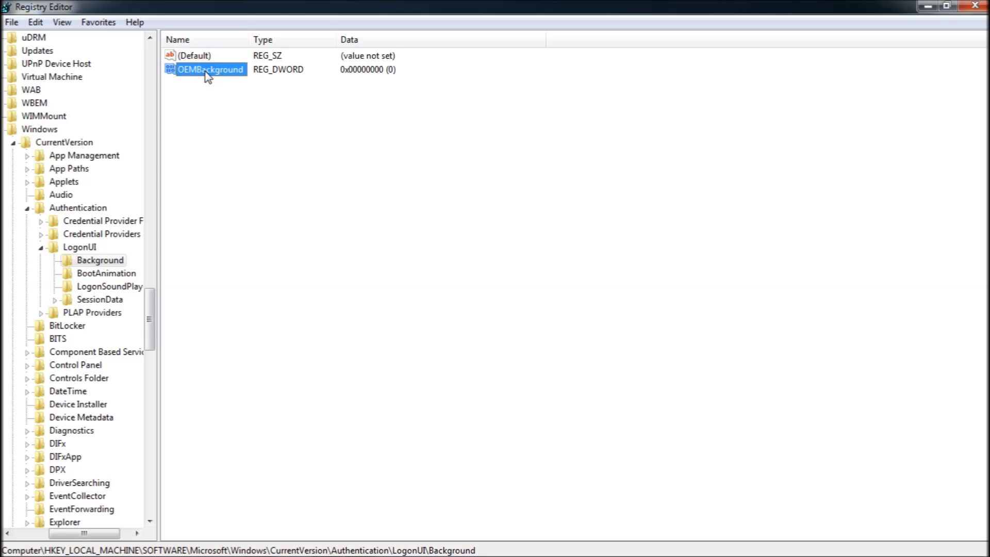
pyautogui.doubleClick(205, 76)
pyautogui.moveTo(205, 76); pyautogui.dragTo(426, 162)
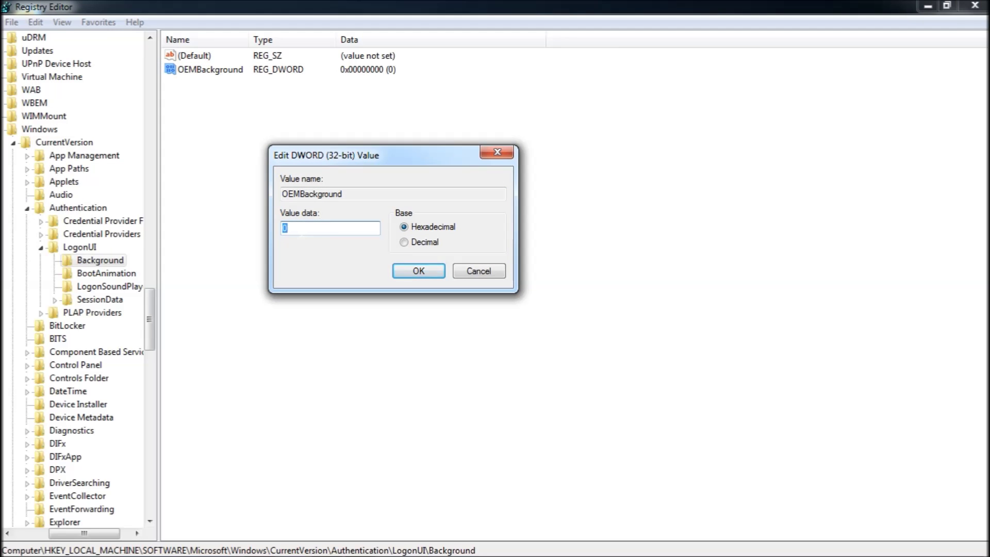
pyautogui.write('1')
pyautogui.click(406, 273)
# Close Registry Editor and refresh the desktop
pyautogui.click(975, 9)
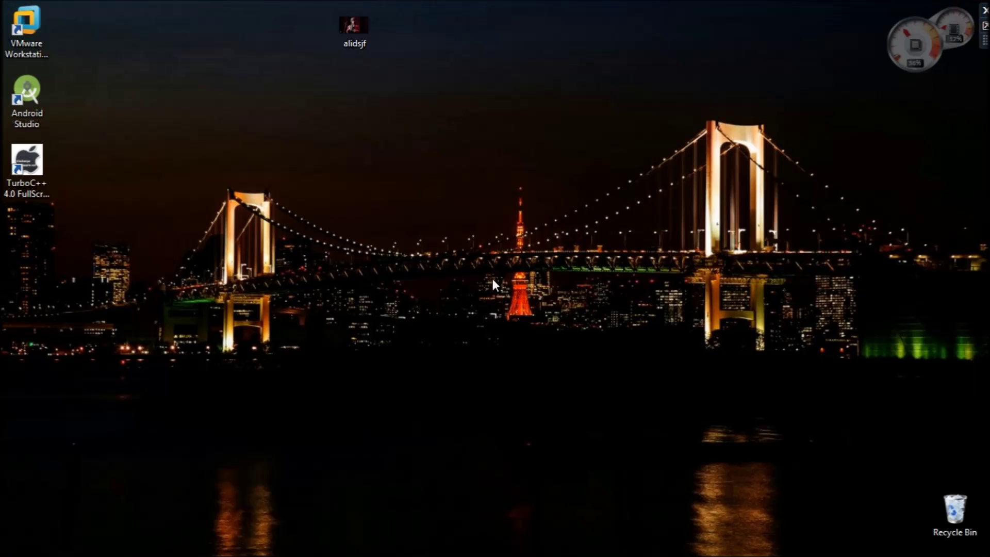
pyautogui.rightClick(485, 235)
pyautogui.click(505, 277)
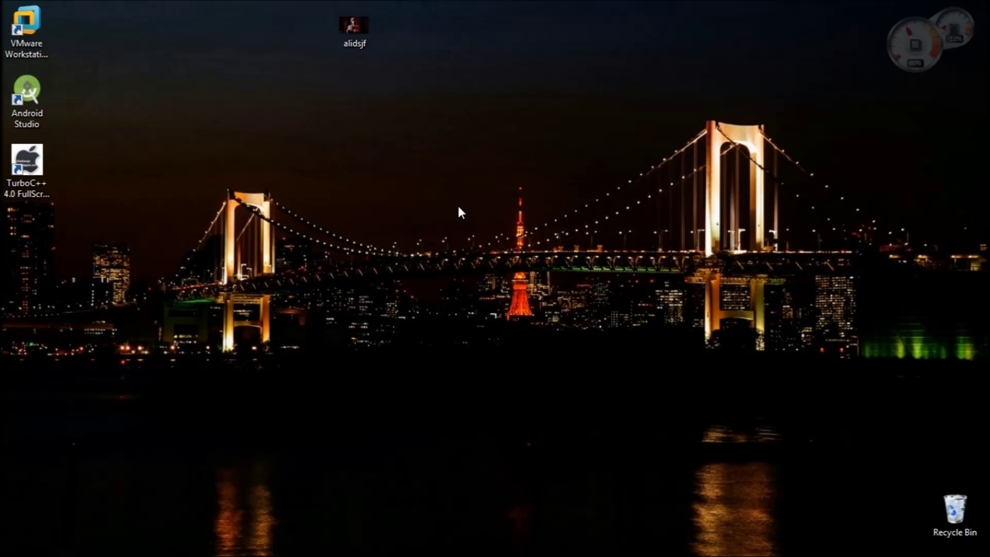
# Launch the Local Group Policy Editor with gpedit.msc
pyautogui.press('super+r')
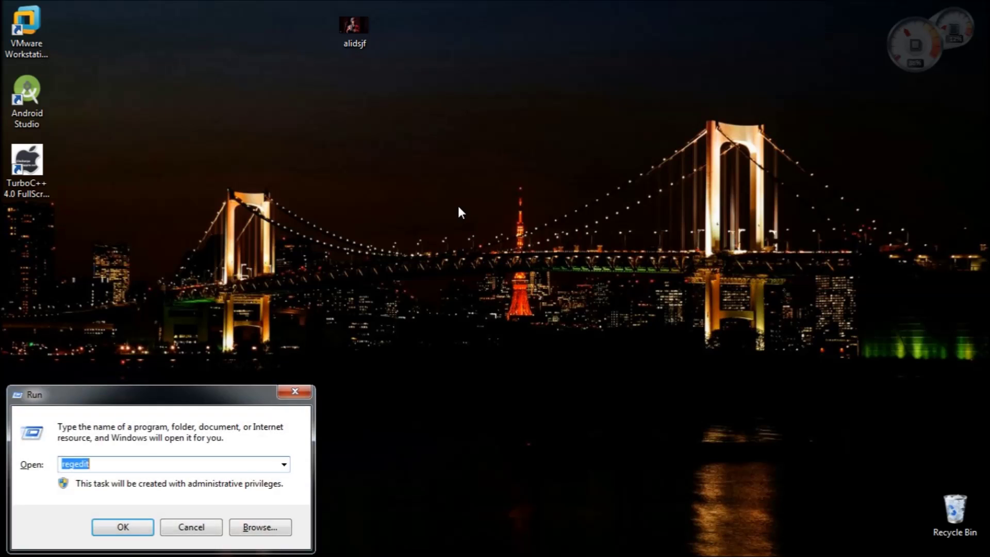
pyautogui.write('gp')
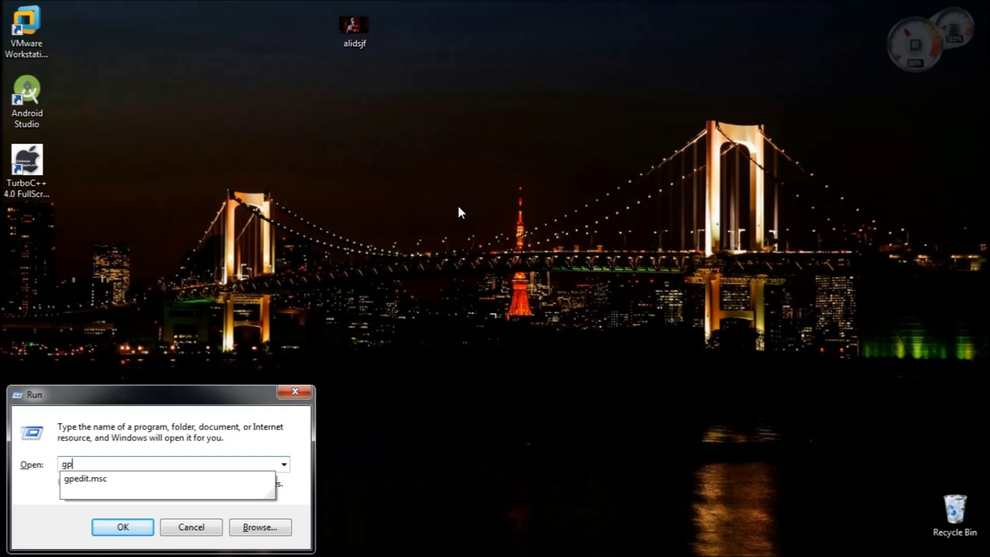
pyautogui.write('edit.msc')
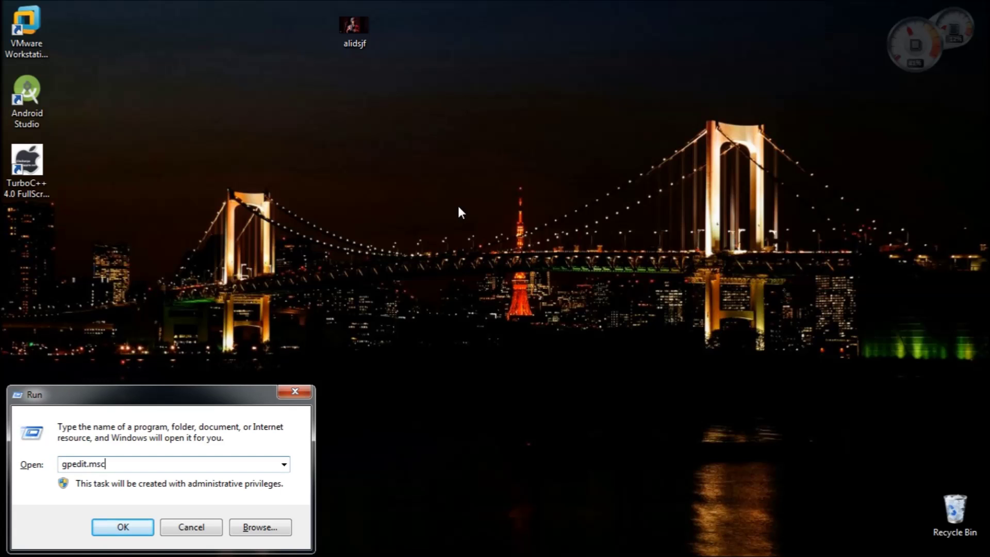
pyautogui.press('Return')
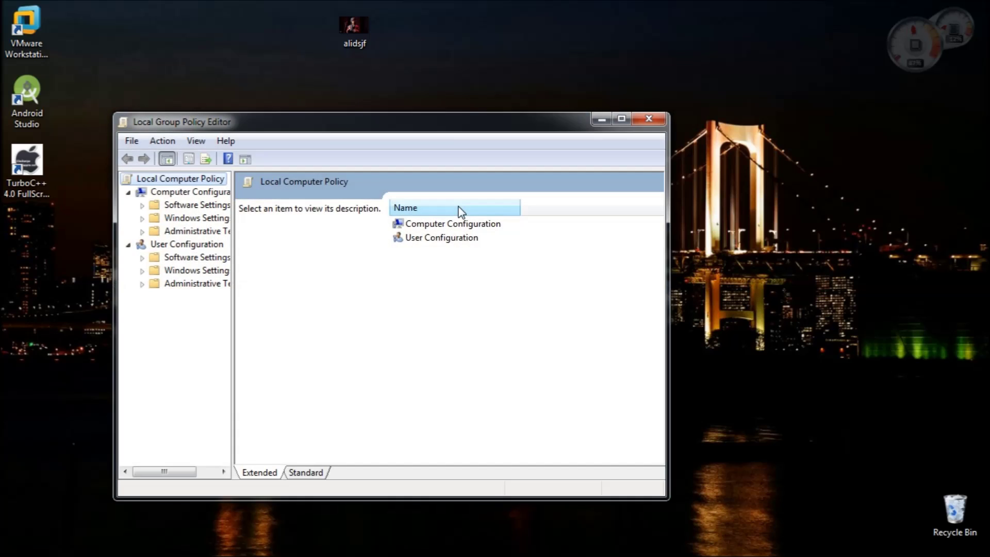
# Show the Administrative Templates > System > Logon policy settings in a maximized, widened window
pyautogui.click(621, 119)
pyautogui.click(402, 277)
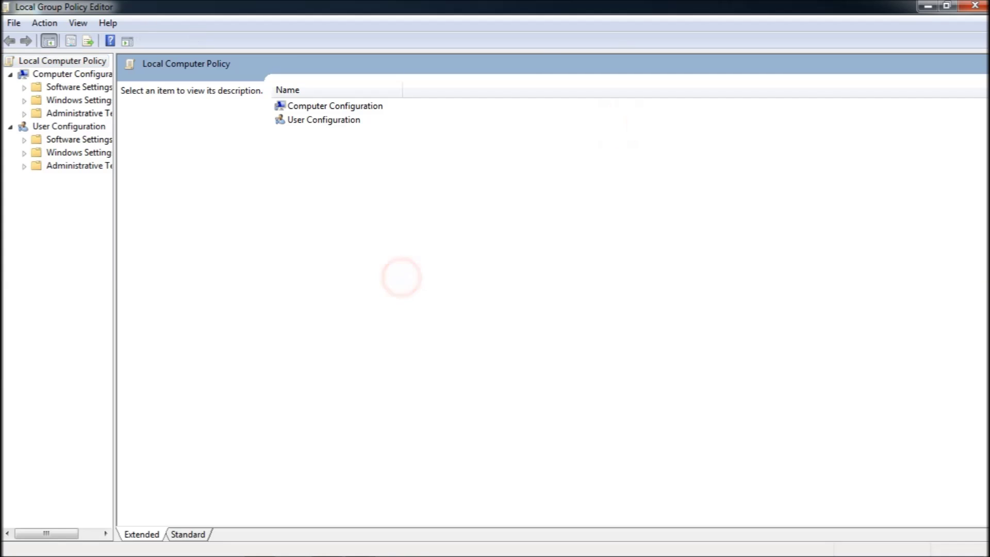
pyautogui.moveTo(114, 150); pyautogui.dragTo(219, 149)
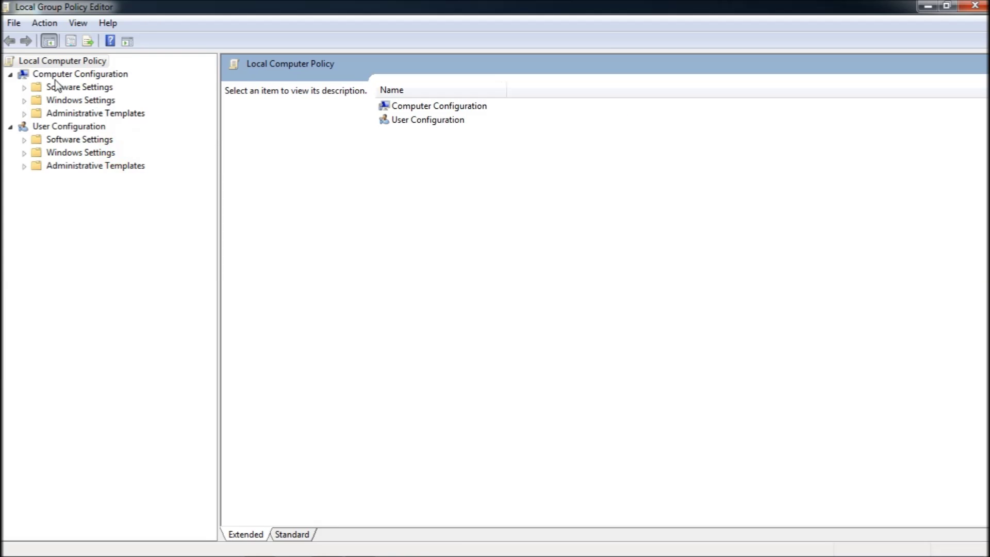
pyautogui.click(24, 114)
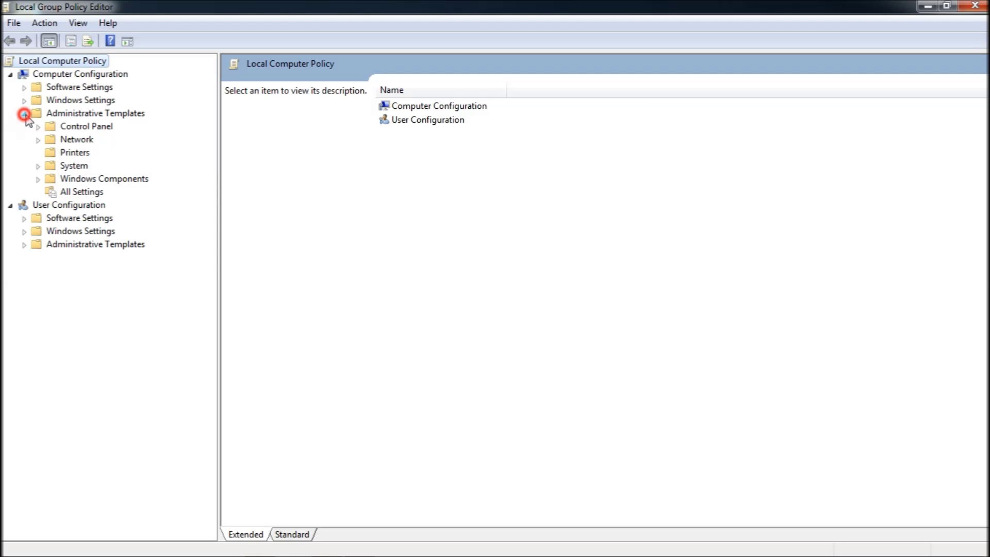
pyautogui.click(38, 166)
pyautogui.moveTo(211, 363); pyautogui.dragTo(211, 393)
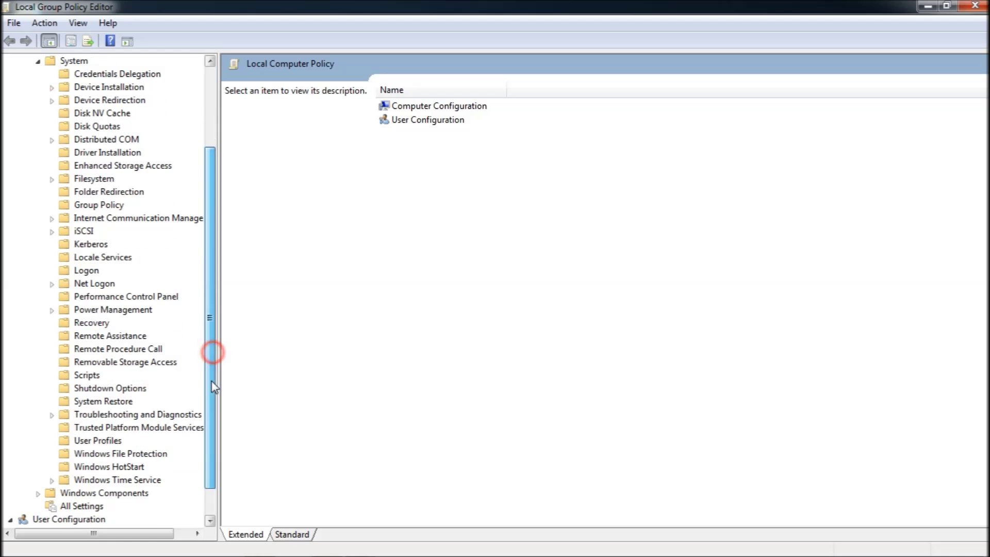
pyautogui.click(89, 272)
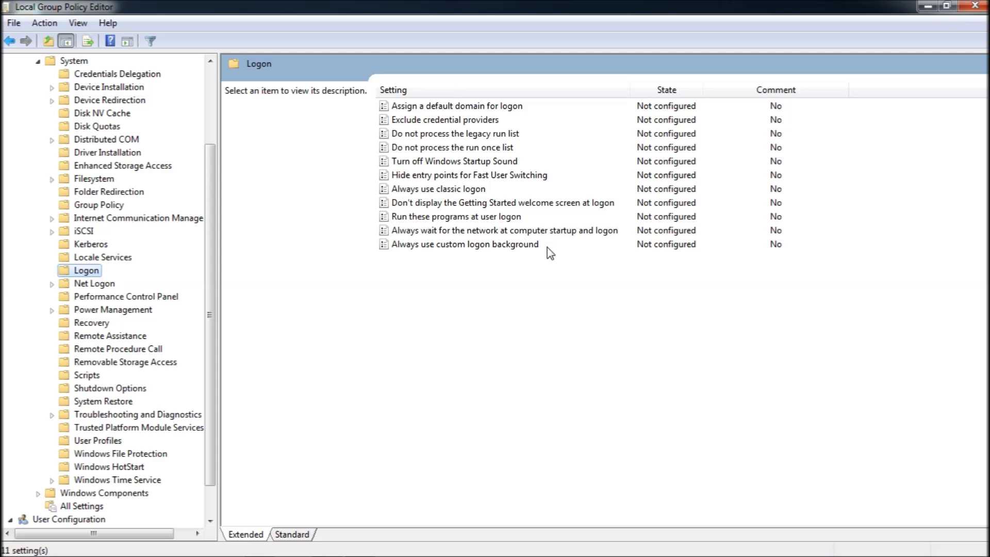
# Set 'Always use custom logon background' to Enabled and apply it
pyautogui.doubleClick(476, 248)
pyautogui.moveTo(232, 32); pyautogui.dragTo(431, 36)
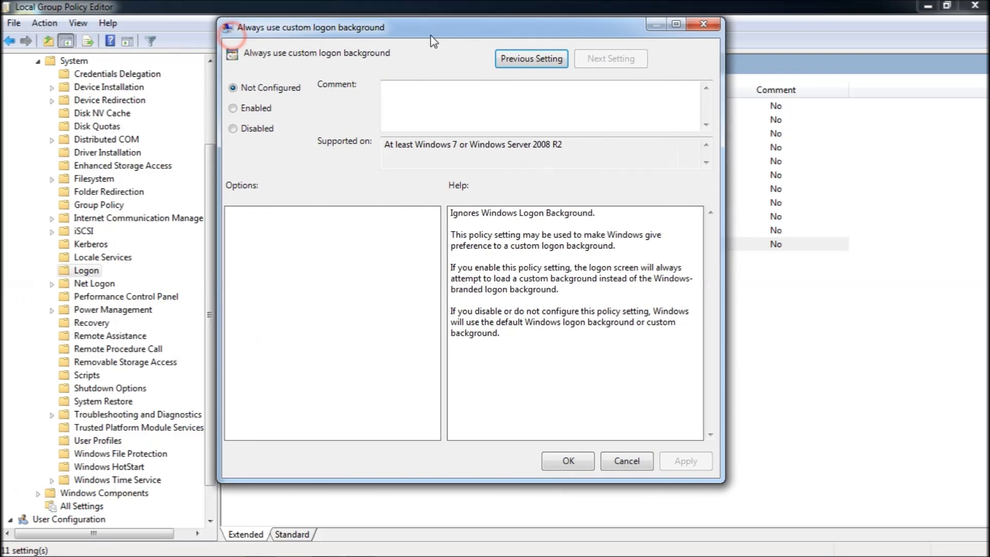
pyautogui.click(234, 108)
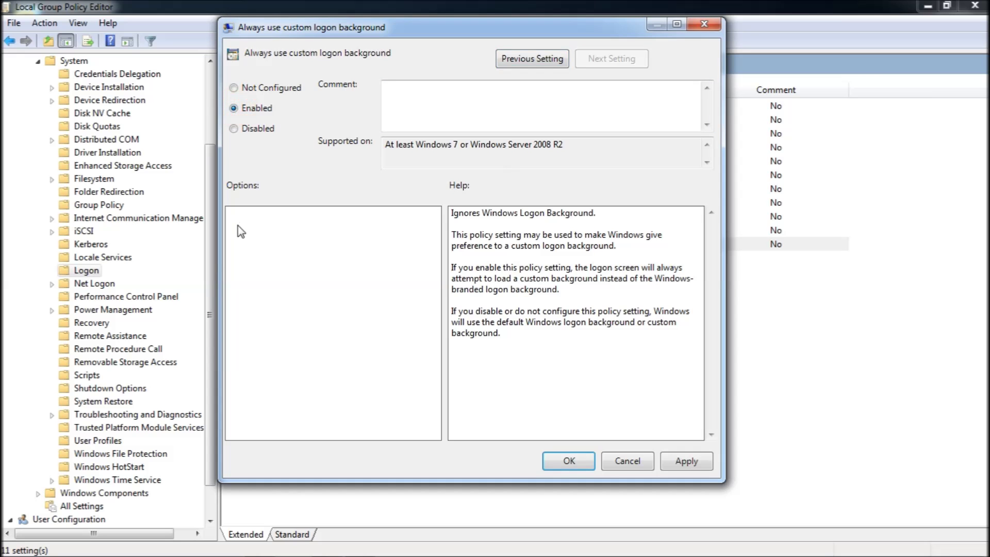
pyautogui.click(687, 462)
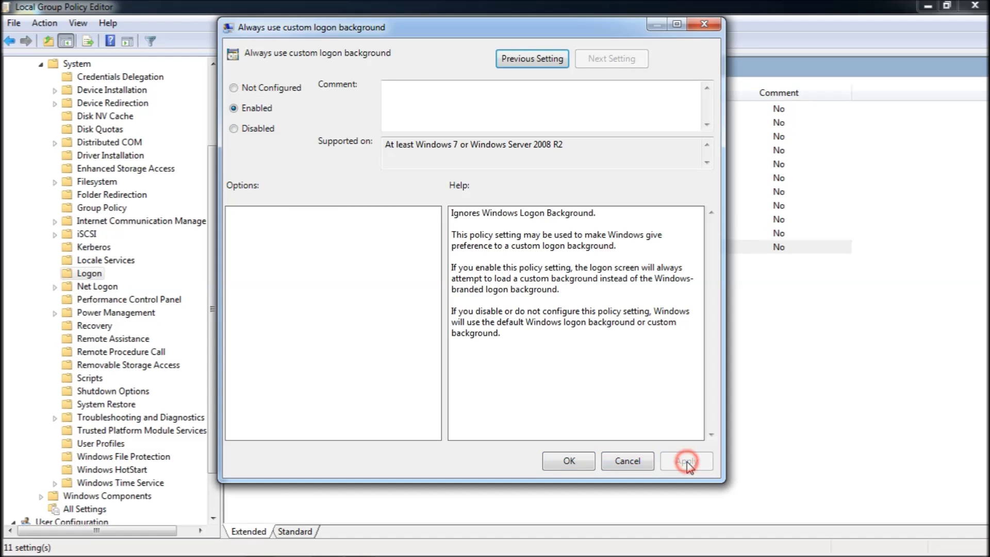
pyautogui.click(569, 461)
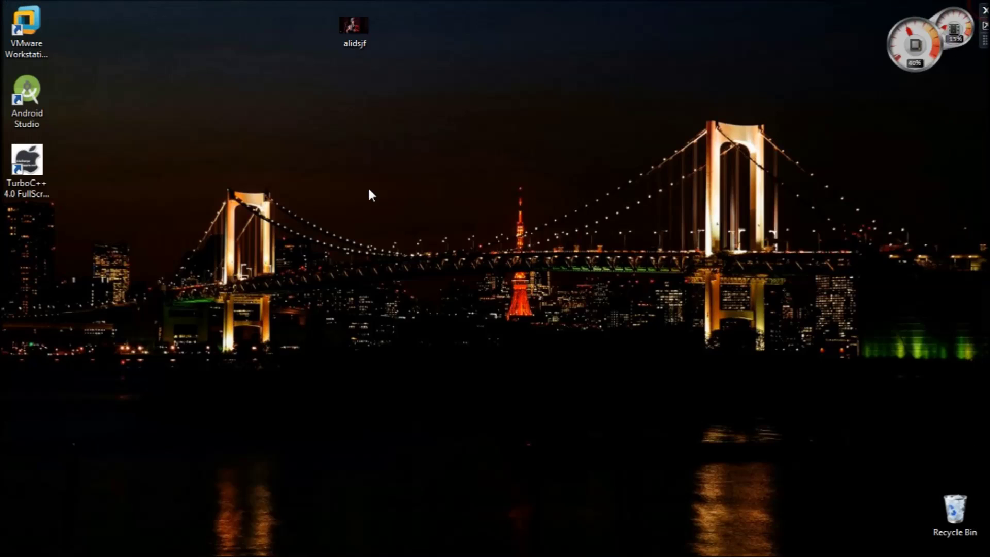
# Refresh the desktop
pyautogui.rightClick(441, 186)
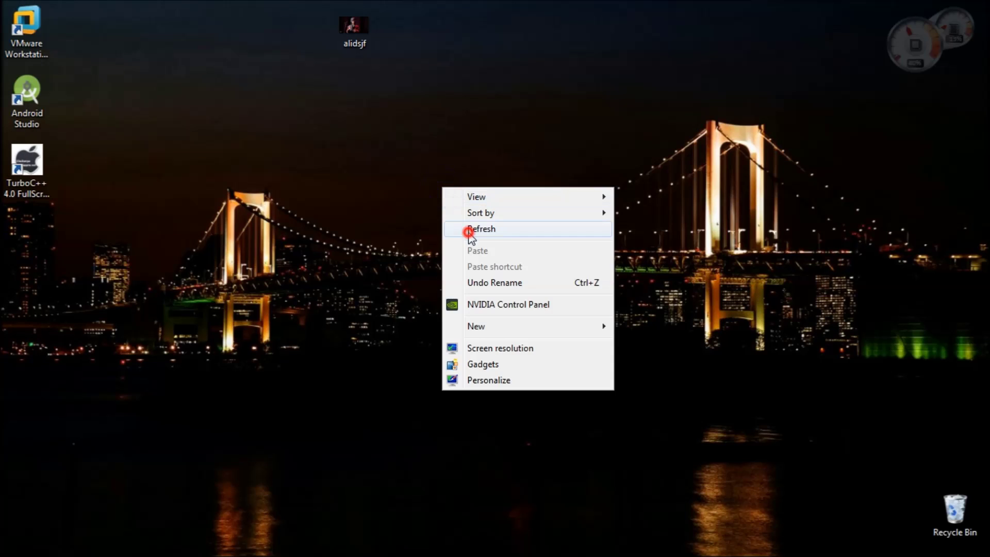
pyautogui.click(469, 229)
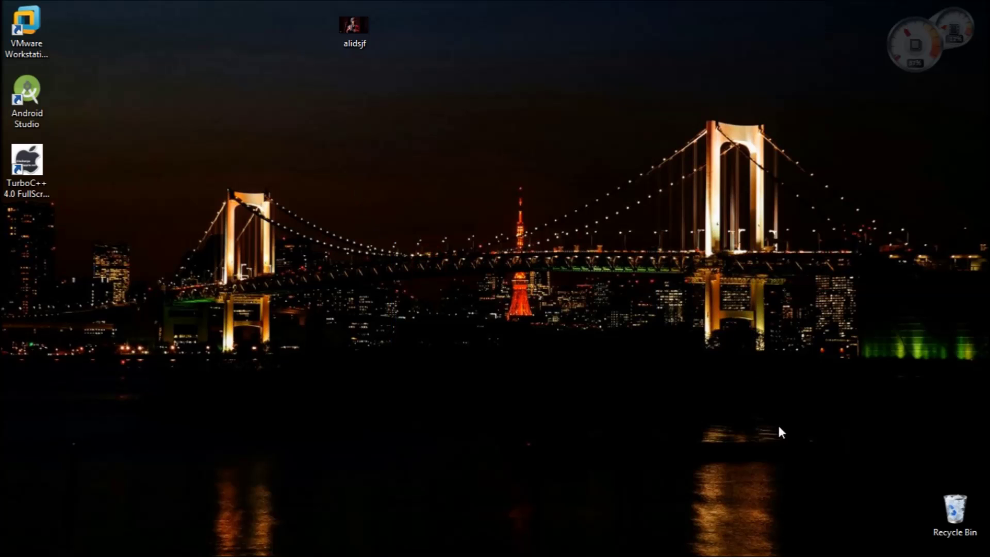
pyautogui.click(756, 418)
# Browse in a maximized Explorer window to C:\Windows\System32\oobe
pyautogui.press('super+e')
pyautogui.doubleClick(338, 177)
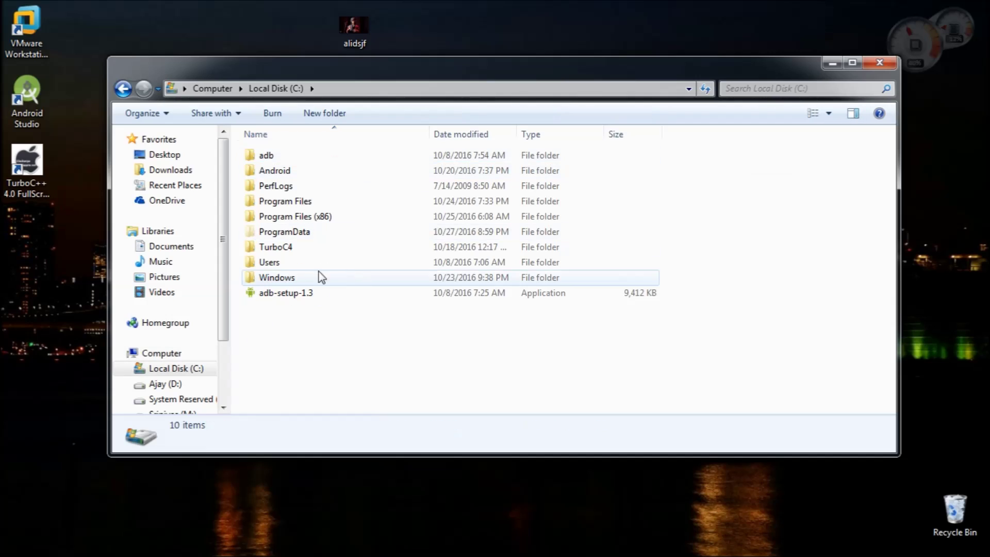
pyautogui.doubleClick(287, 277)
pyautogui.click(849, 64)
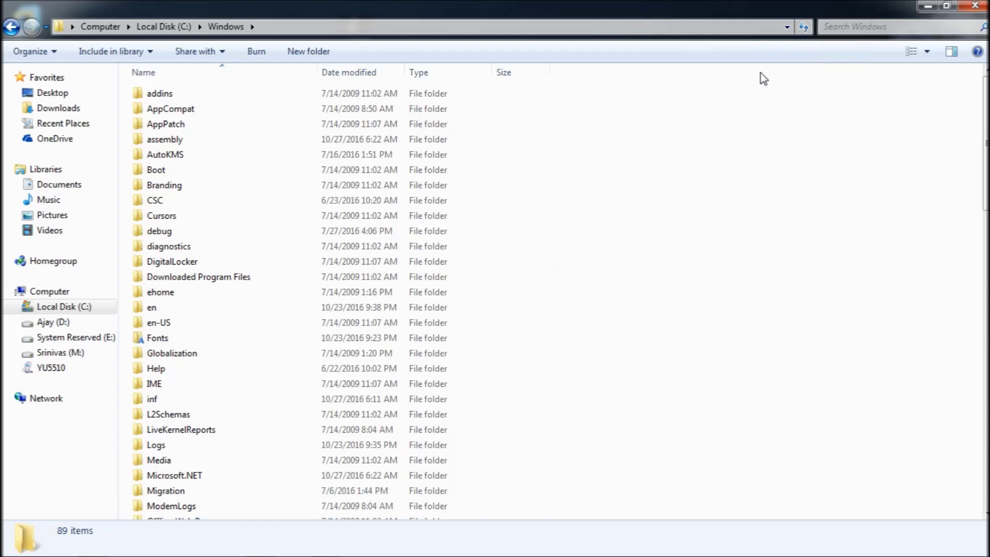
pyautogui.press('s')
pyautogui.doubleClick(169, 245)
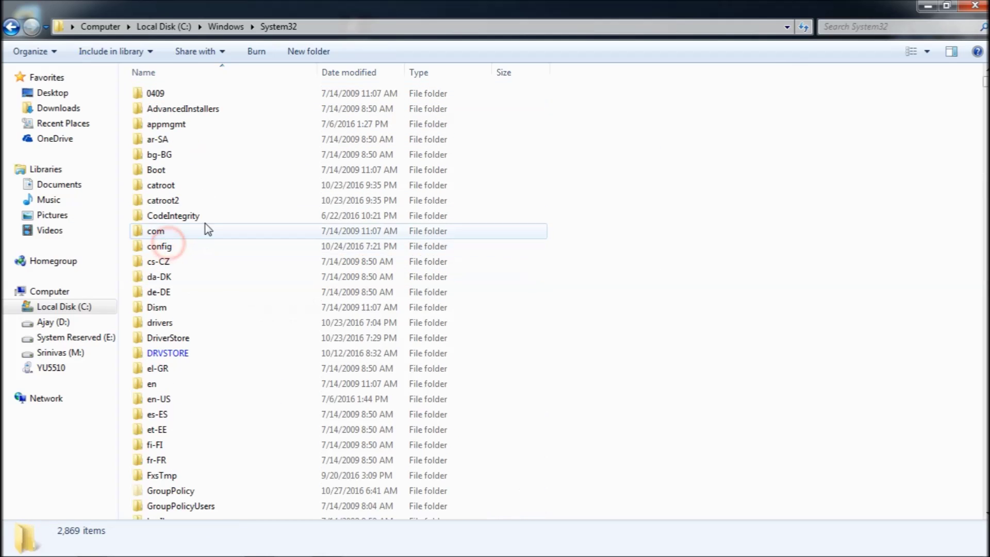
pyautogui.press('o')
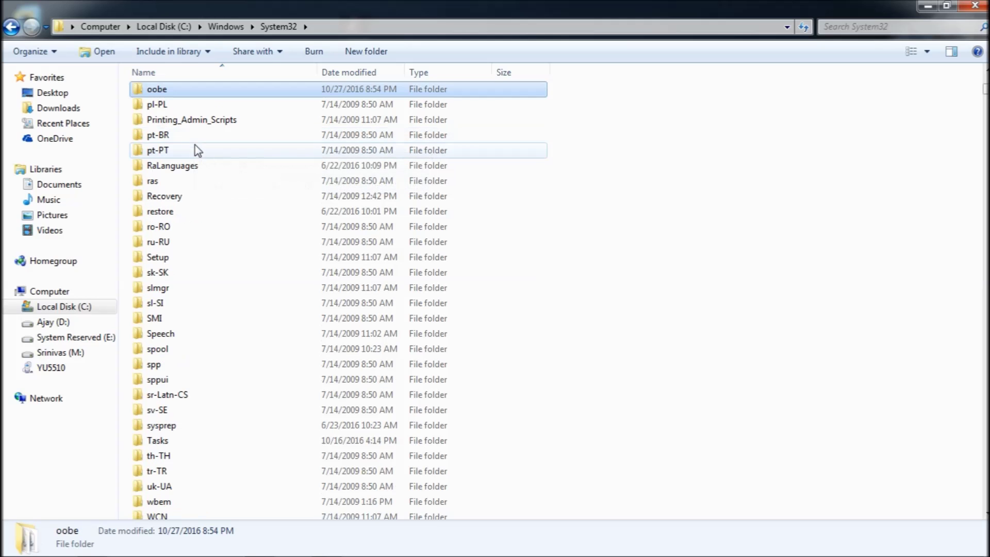
pyautogui.doubleClick(159, 92)
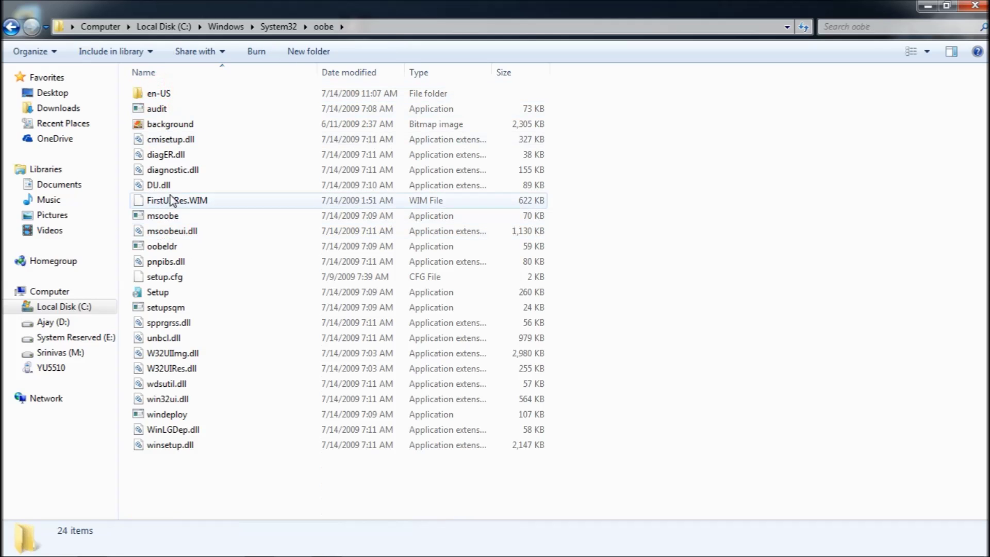
# Create a folder named info inside oobe
pyautogui.click(621, 185)
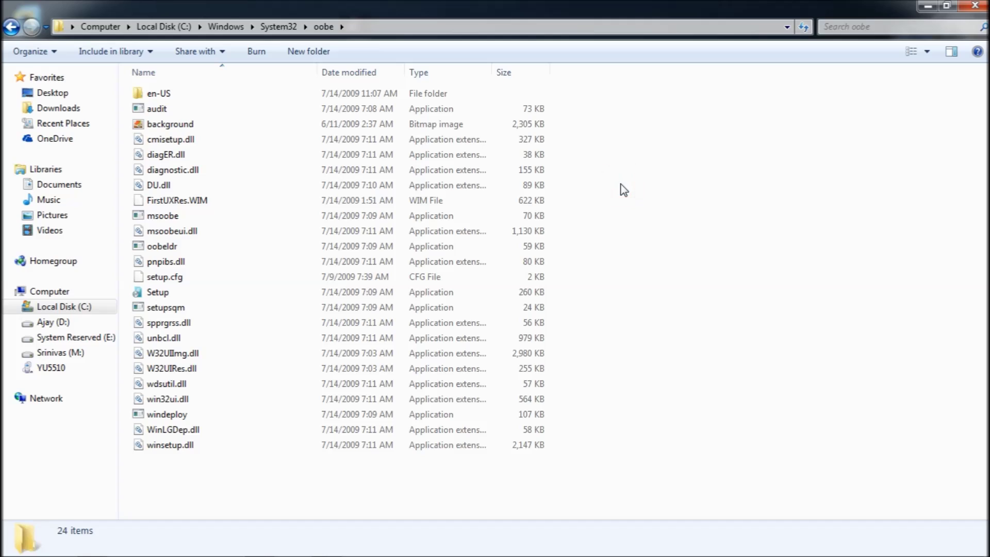
pyautogui.click(316, 51)
pyautogui.write('info')
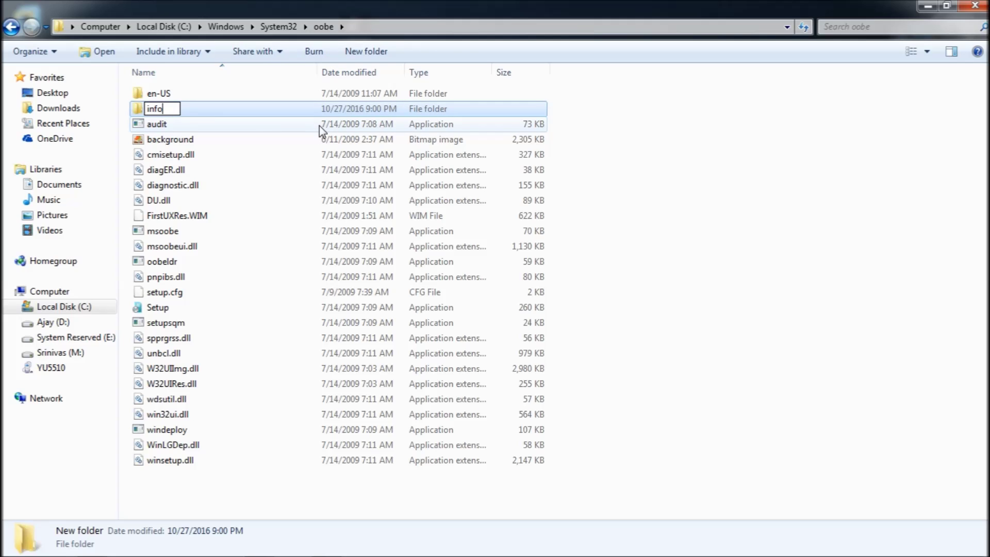
pyautogui.press('Return')
pyautogui.press('Return')
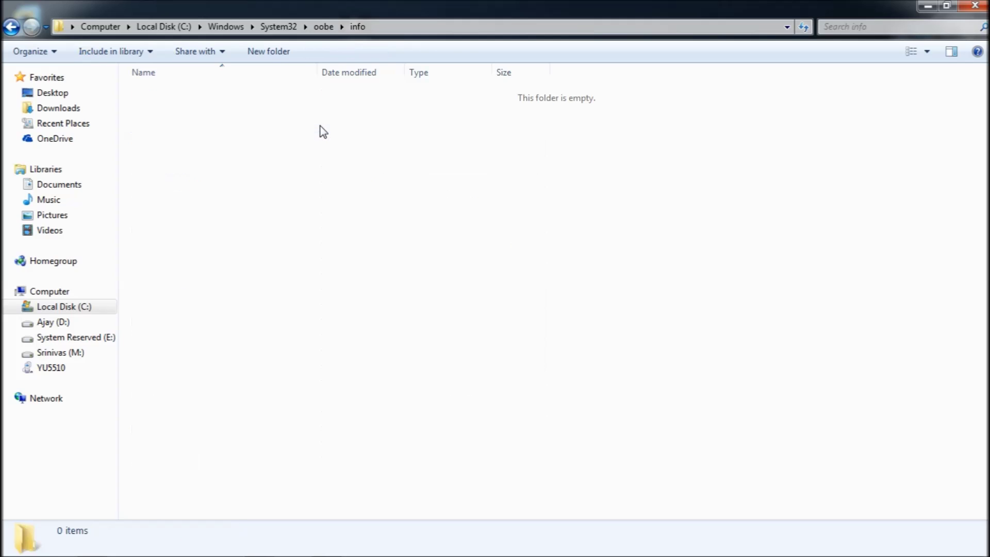
# Create a backgrounds folder inside info and restore the window to reveal the desktop
pyautogui.click(279, 49)
pyautogui.write('backgrounds')
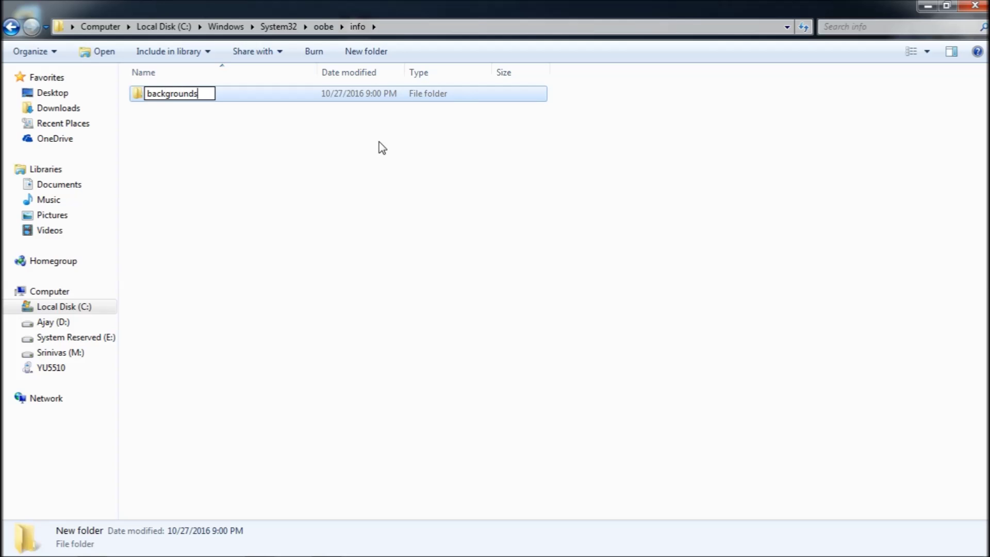
pyautogui.press('Return')
pyautogui.press('Return')
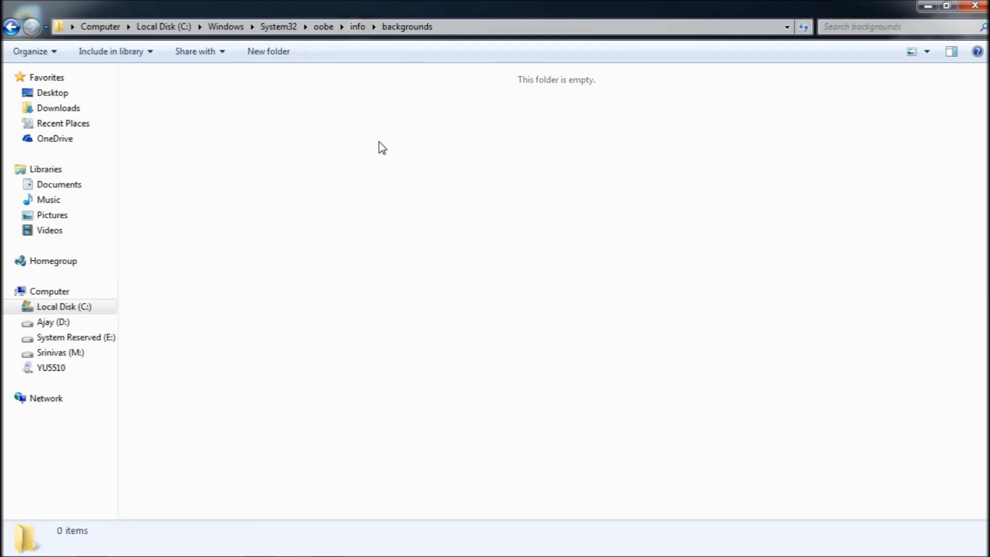
pyautogui.moveTo(505, 6); pyautogui.dragTo(515, 120)
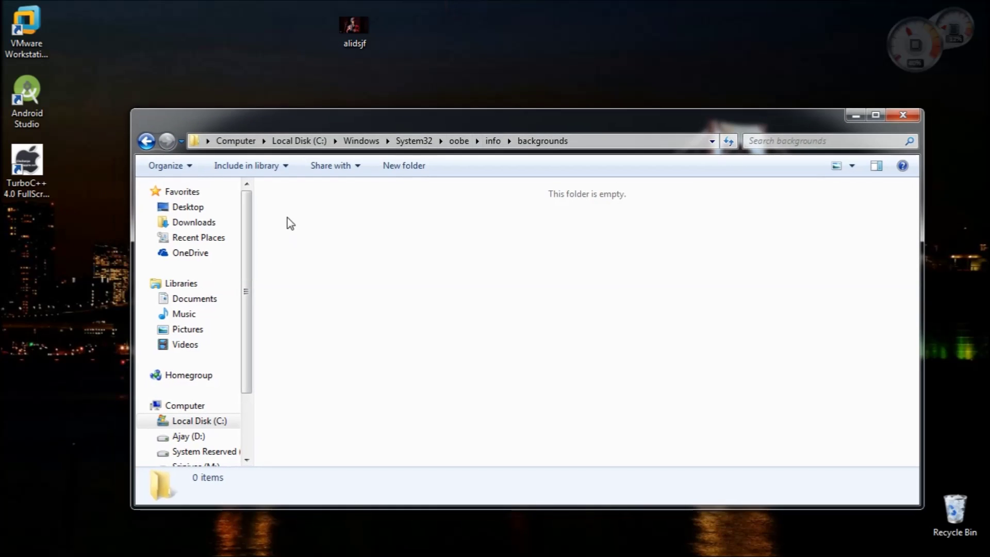
# Move the alidsjf picture from the desktop into the backgrounds folder
pyautogui.moveTo(288, 218); pyautogui.dragTo(877, 420)
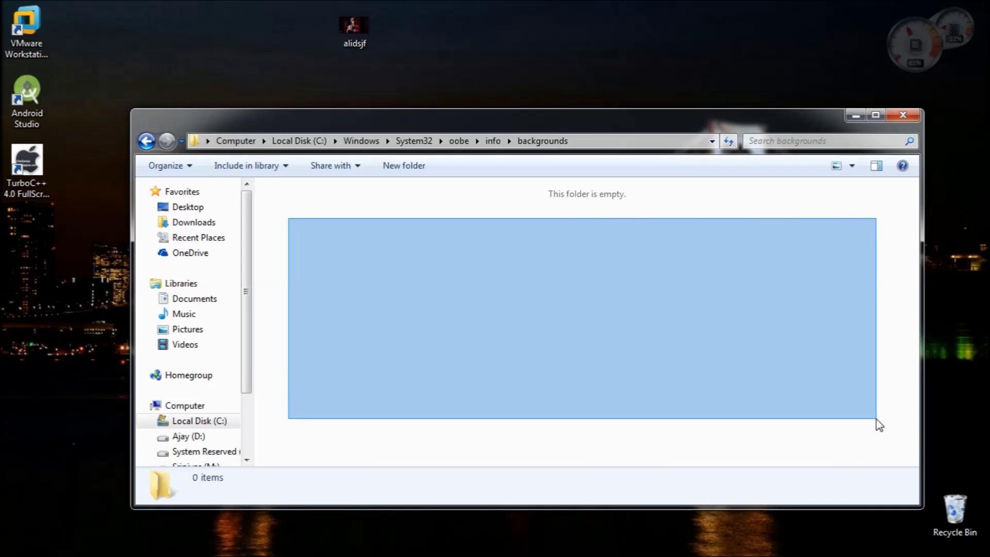
pyautogui.moveTo(478, 134); pyautogui.dragTo(473, 118)
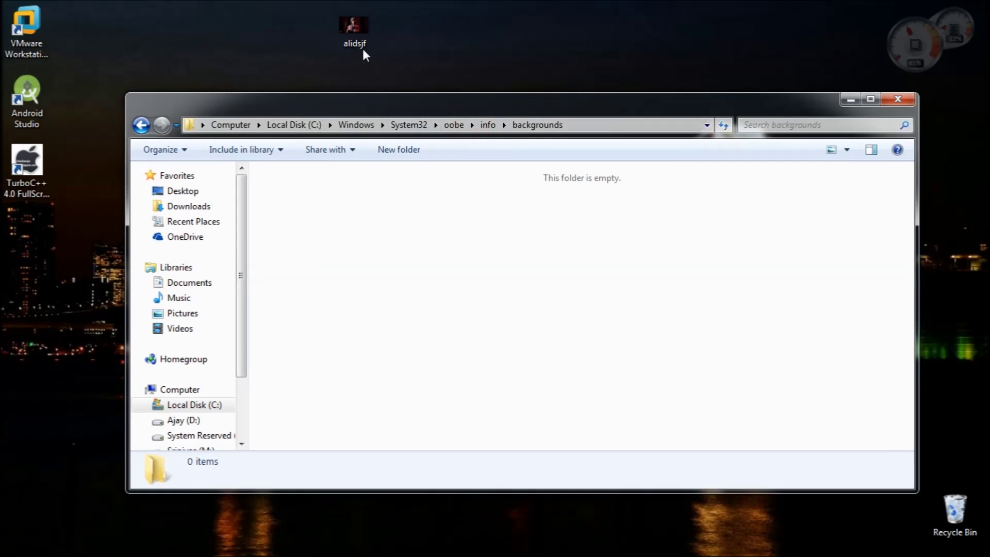
pyautogui.moveTo(364, 48); pyautogui.dragTo(428, 239)
pyautogui.moveTo(460, 101); pyautogui.dragTo(472, 1)
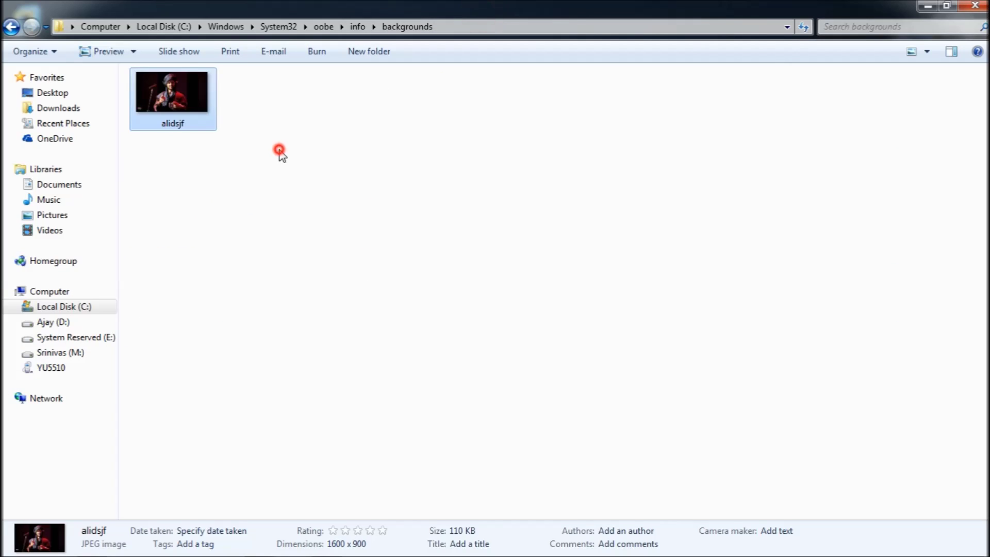
# Rename the picture to backgroundDefault
pyautogui.click(279, 152)
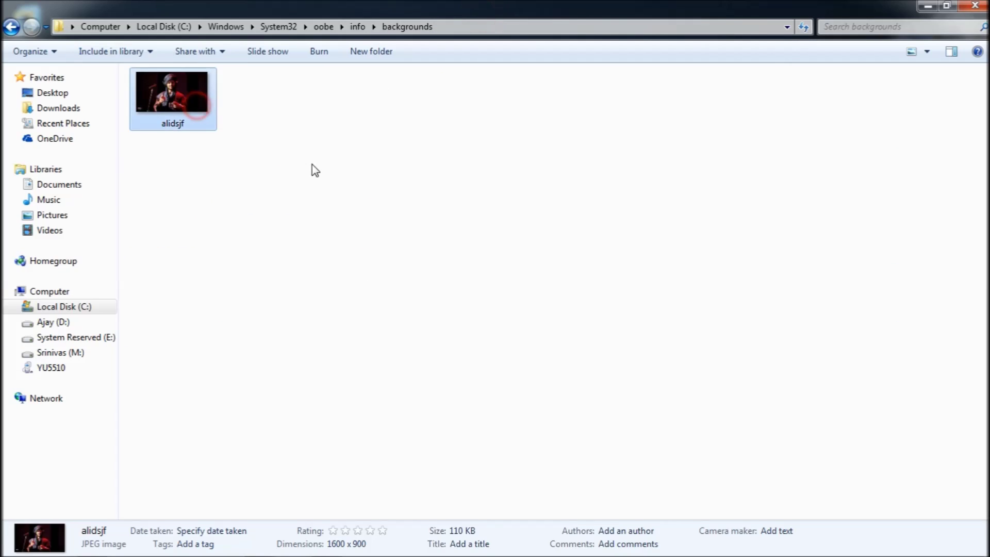
pyautogui.hotkey('ctrl', 'a')
pyautogui.press('F2')
pyautogui.write('backgroundDe')
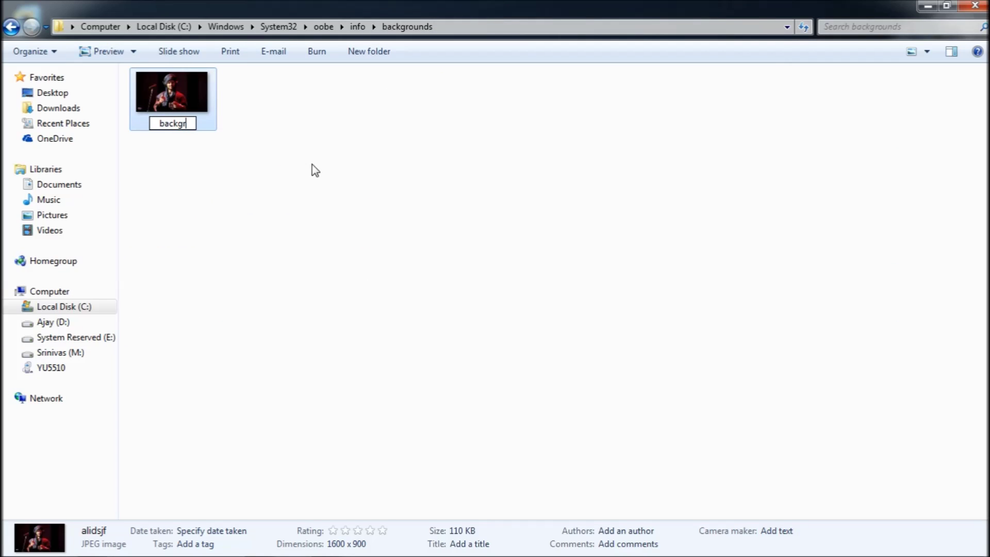
pyautogui.press('BackSpace')
pyautogui.press('BackSpace')
pyautogui.press('BackSpace')
pyautogui.press('BackSpace')
pyautogui.write('ndDefault')
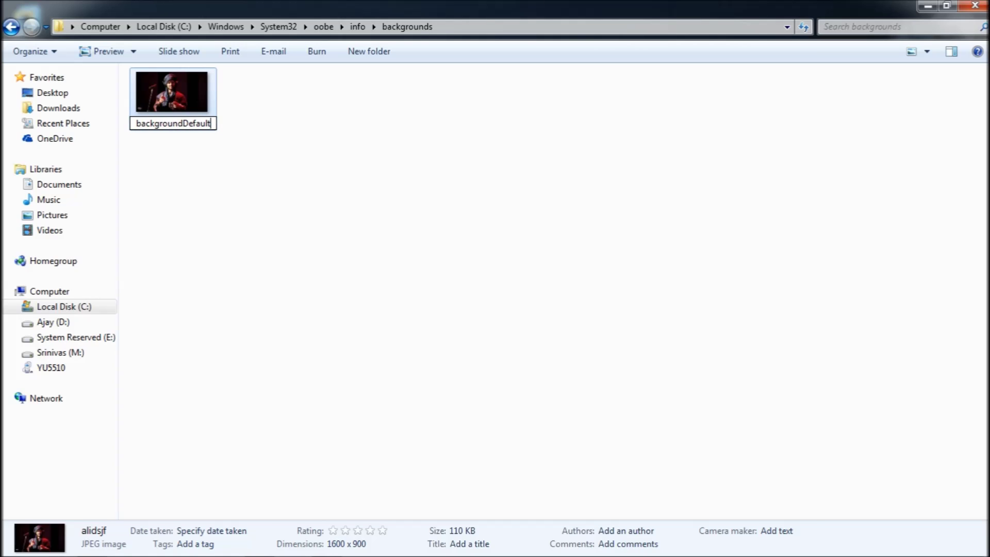
pyautogui.press('Return')
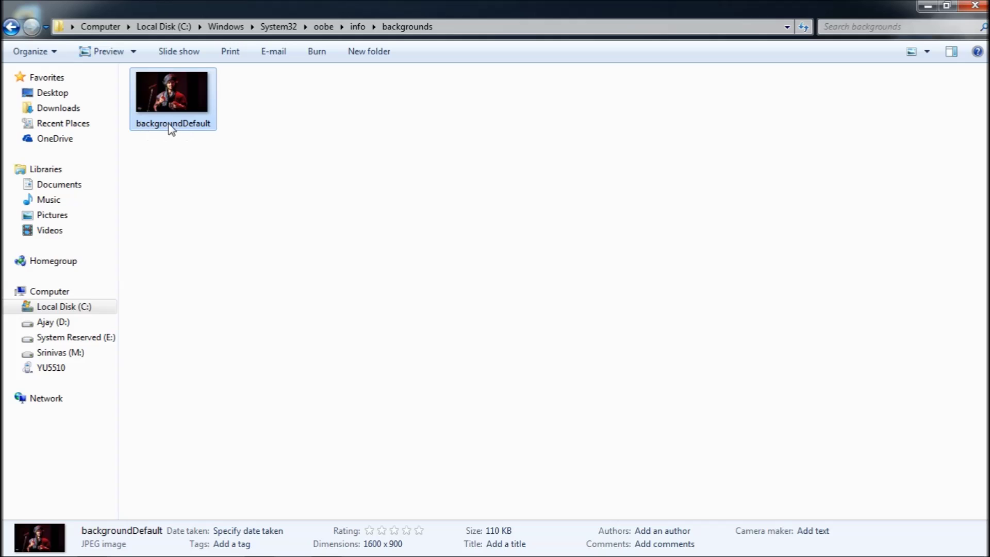
pyautogui.moveTo(209, 146); pyautogui.dragTo(349, 249)
pyautogui.click(400, 191)
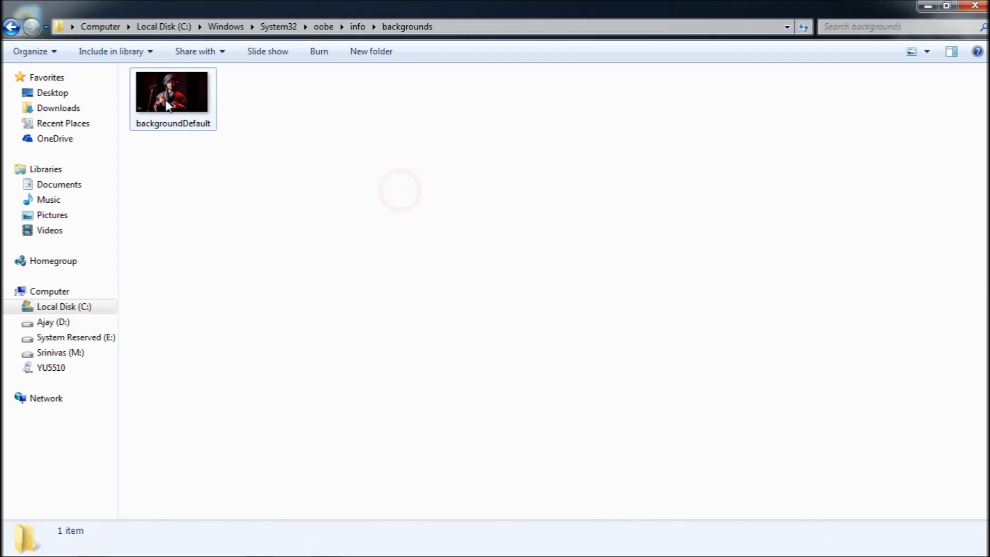
# Open the Properties of backgroundDefault
pyautogui.rightClick(190, 130)
pyautogui.click(237, 424)
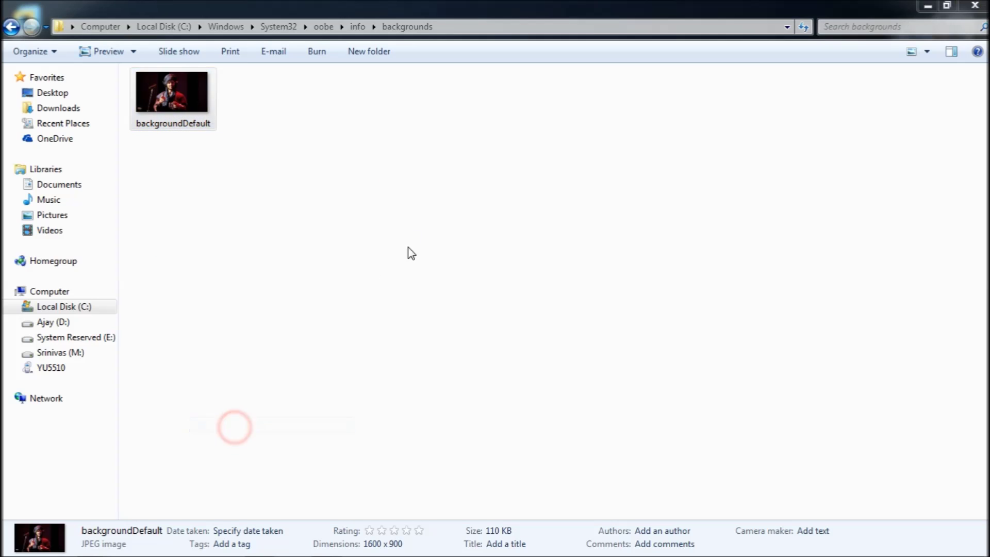
pyautogui.moveTo(351, 151); pyautogui.dragTo(559, 114)
# Confirm the file type is .jpg, close Properties, and return to the desktop
pyautogui.moveTo(533, 181); pyautogui.dragTo(470, 182)
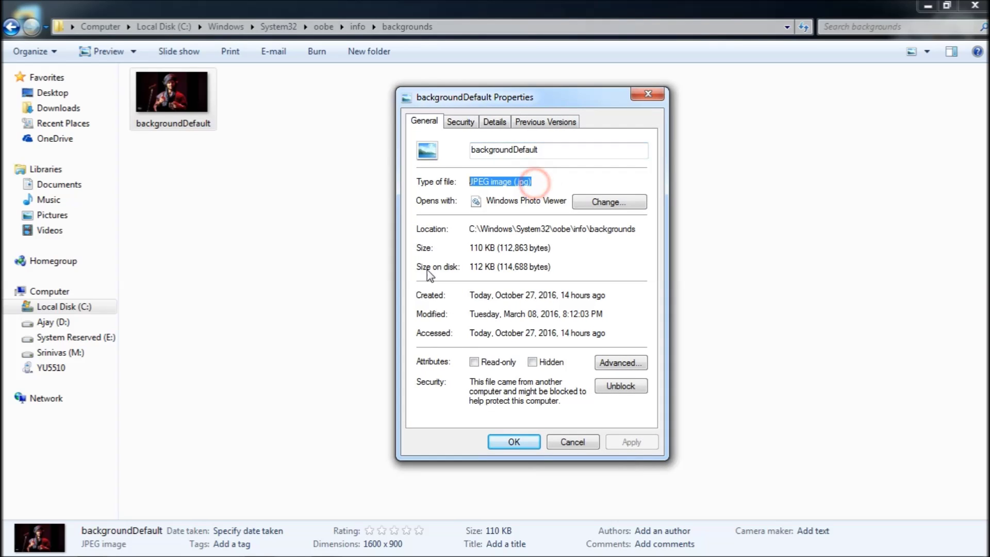
pyautogui.click(521, 442)
pyautogui.click(332, 200)
pyautogui.press('super+d')
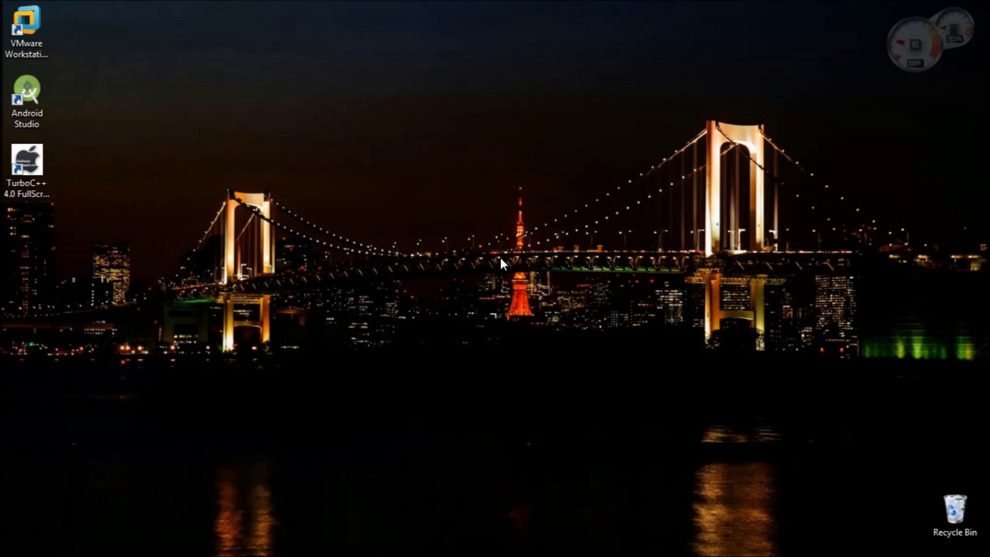